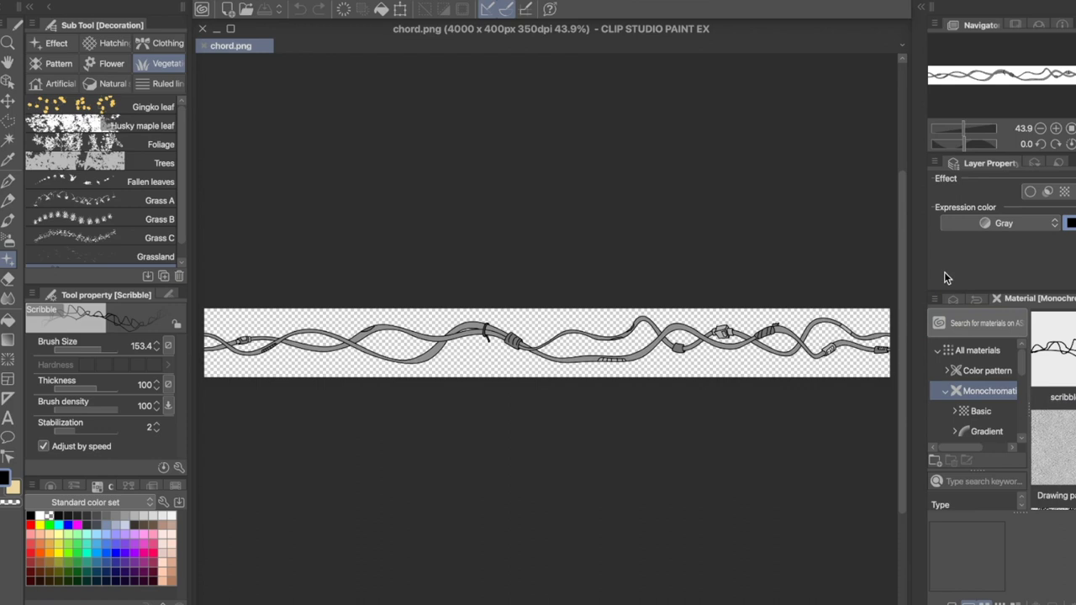
Switch the side palette from the Layer list to the Material palette
click(950, 299)
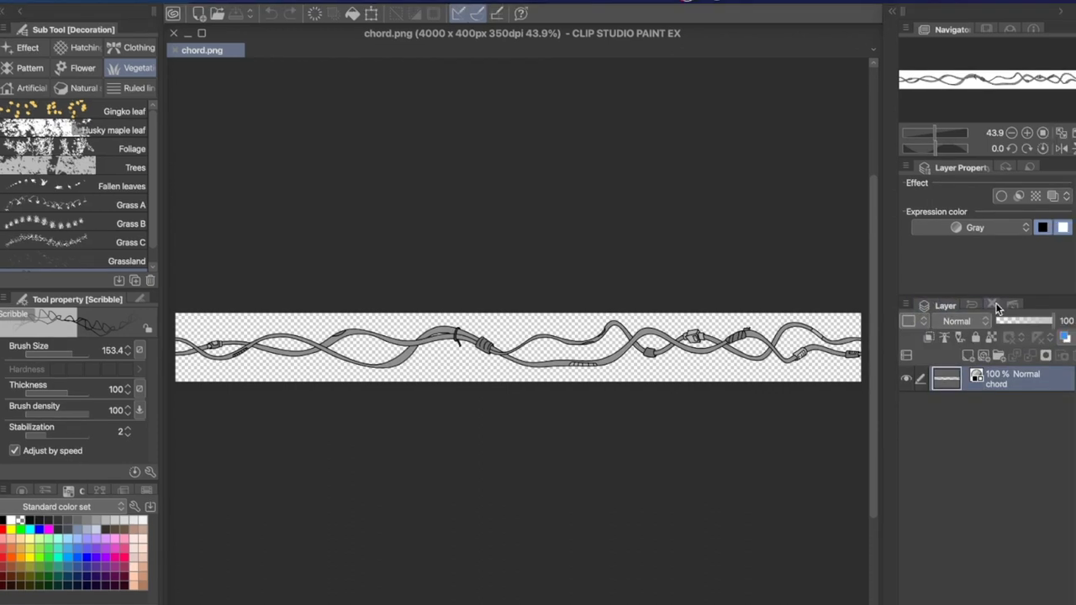
click(1008, 307)
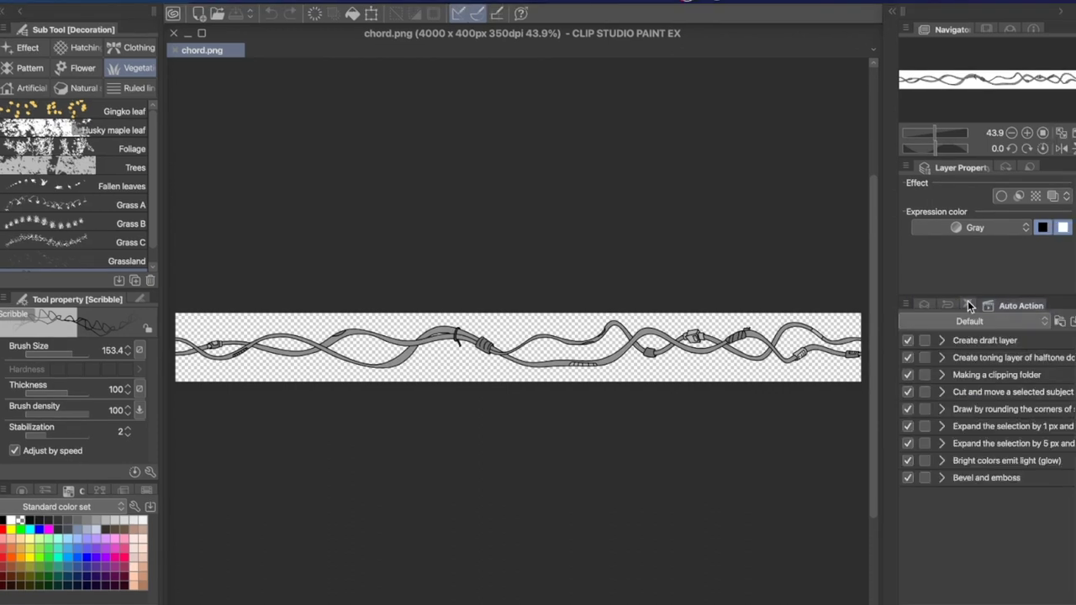
click(968, 301)
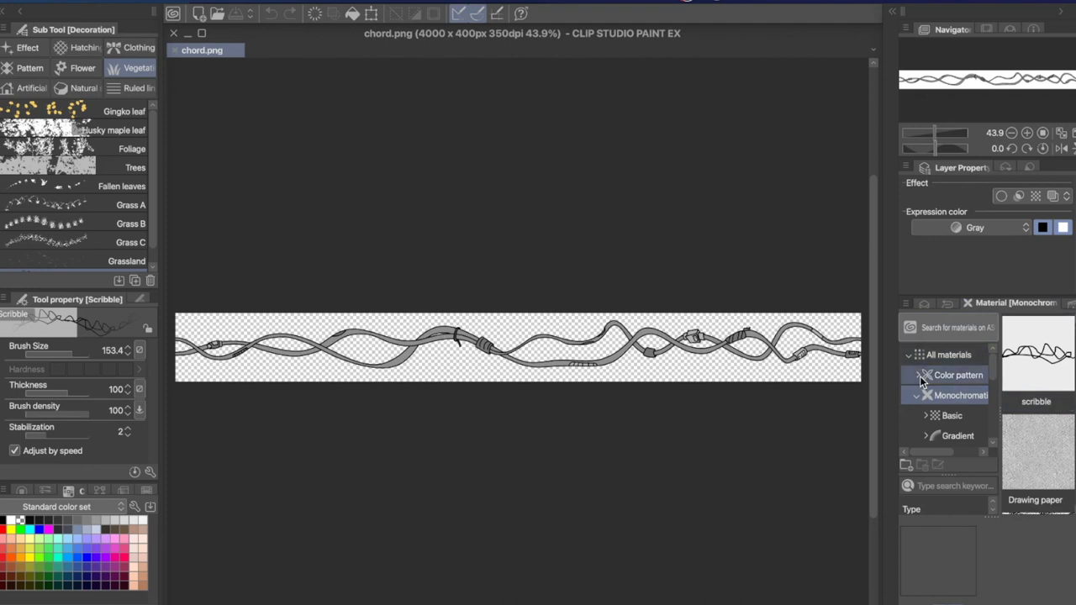
Register the open cable image as material 'Chord' with Use for brush tip shape ticked
click(906, 303)
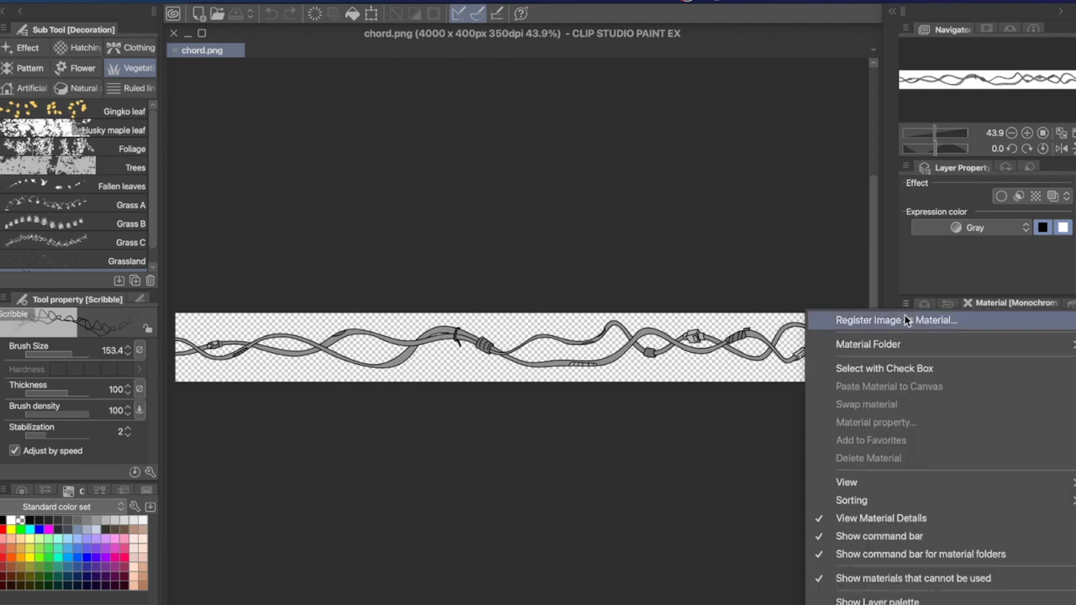
click(904, 317)
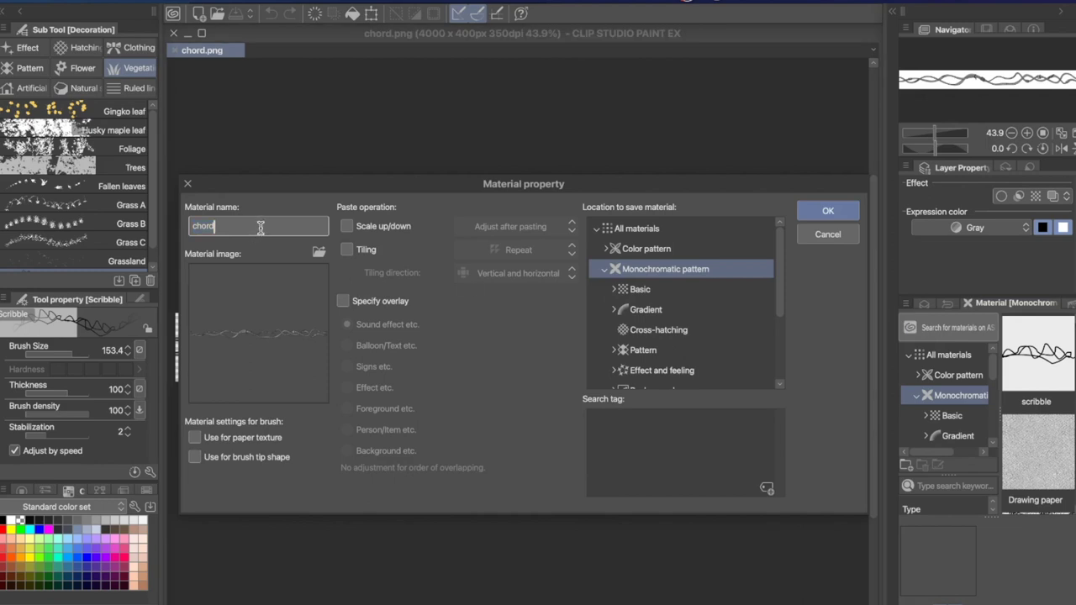
text(Chord)
click(198, 461)
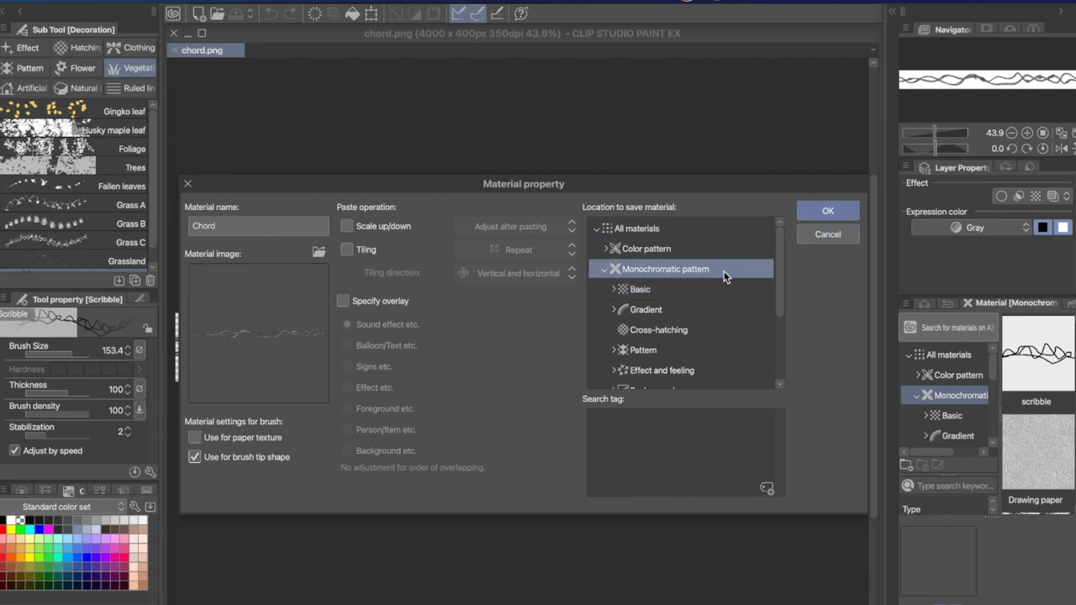
click(827, 212)
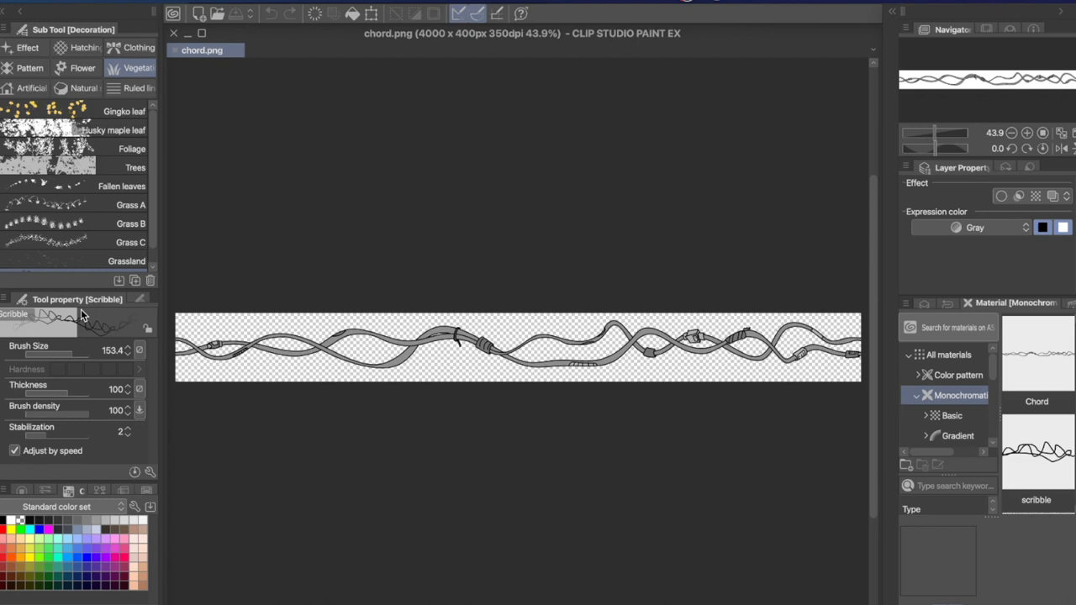
Return to the Decoration tool with the P and B shortcuts and list its Effect brushes, with Star A active
click(46, 237)
key(p)
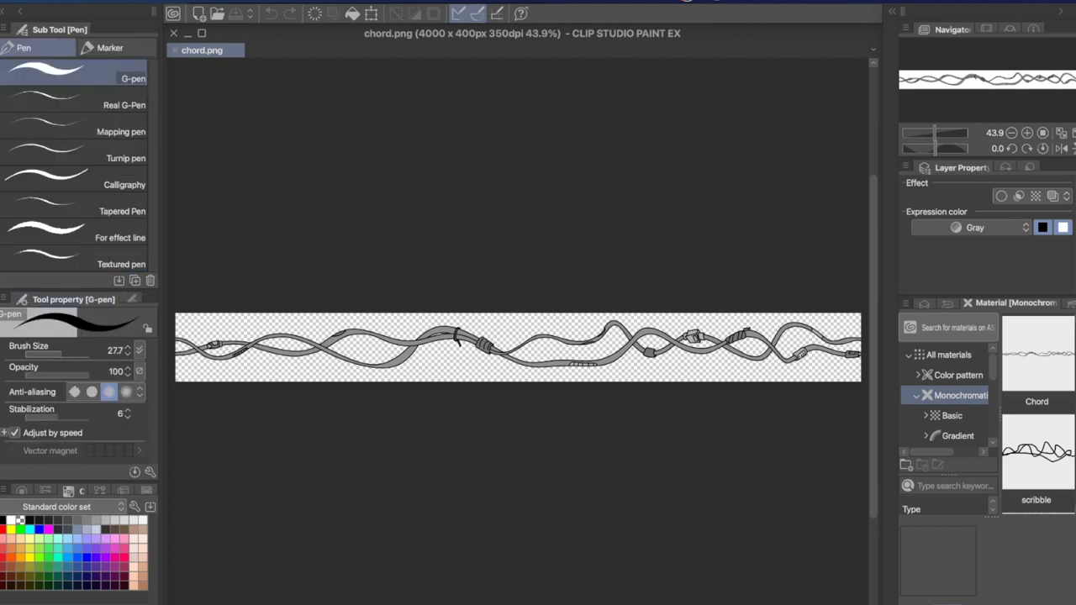
key(b)
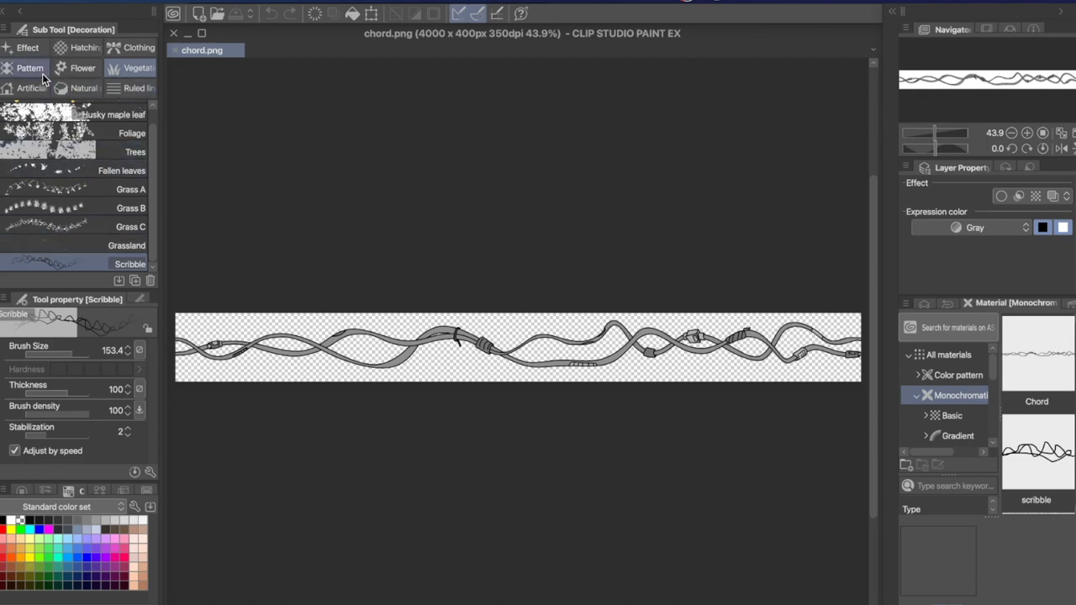
click(32, 50)
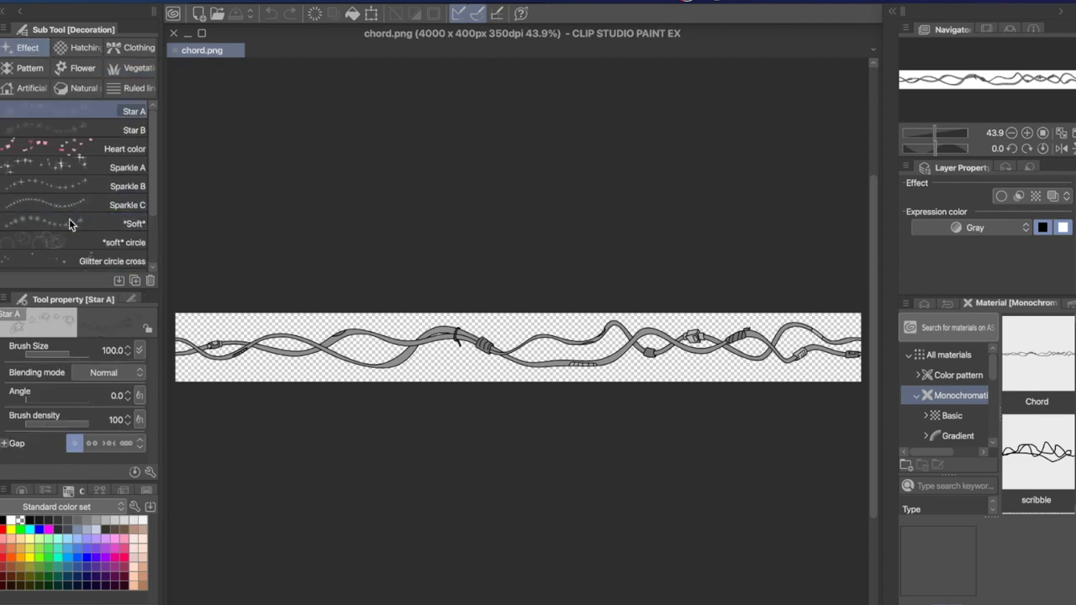
scroll(69, 219, down, 2)
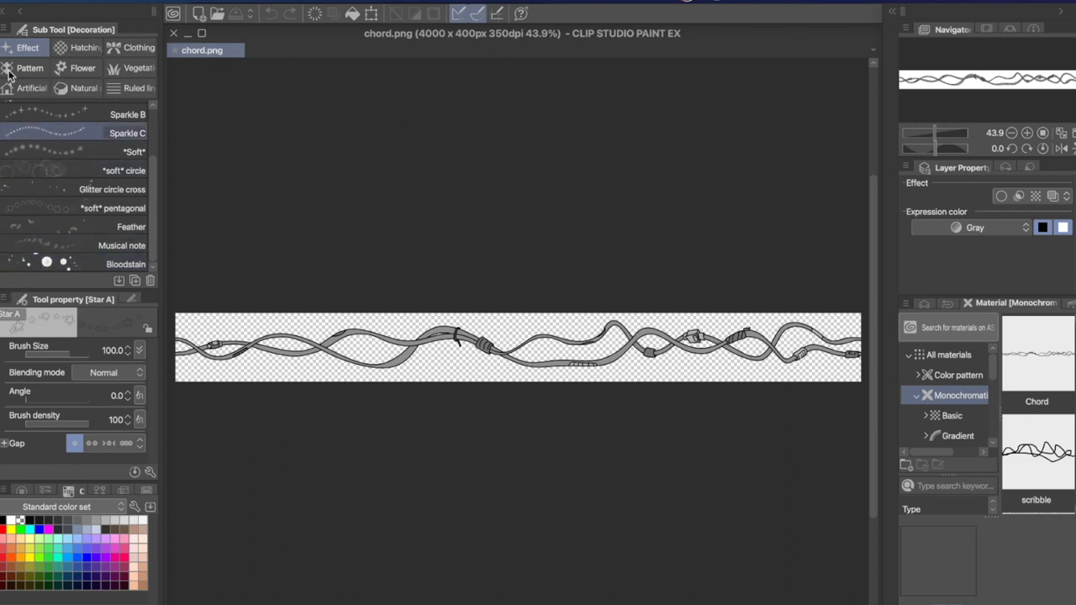
Create a custom sub tool named 'Scifi Chord' from the Sub Tool palette menu
click(5, 31)
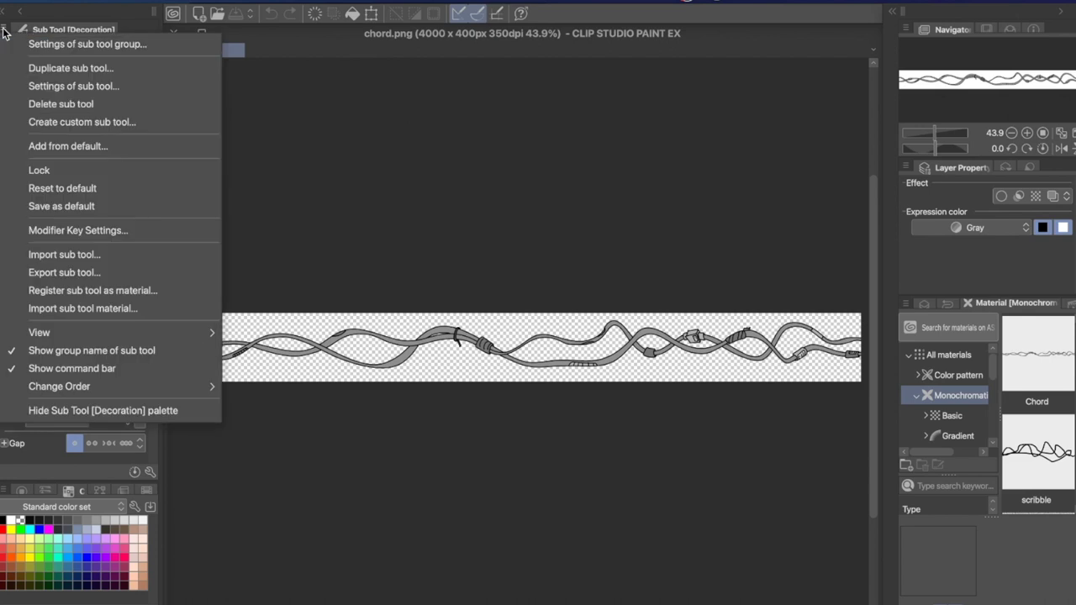
click(81, 122)
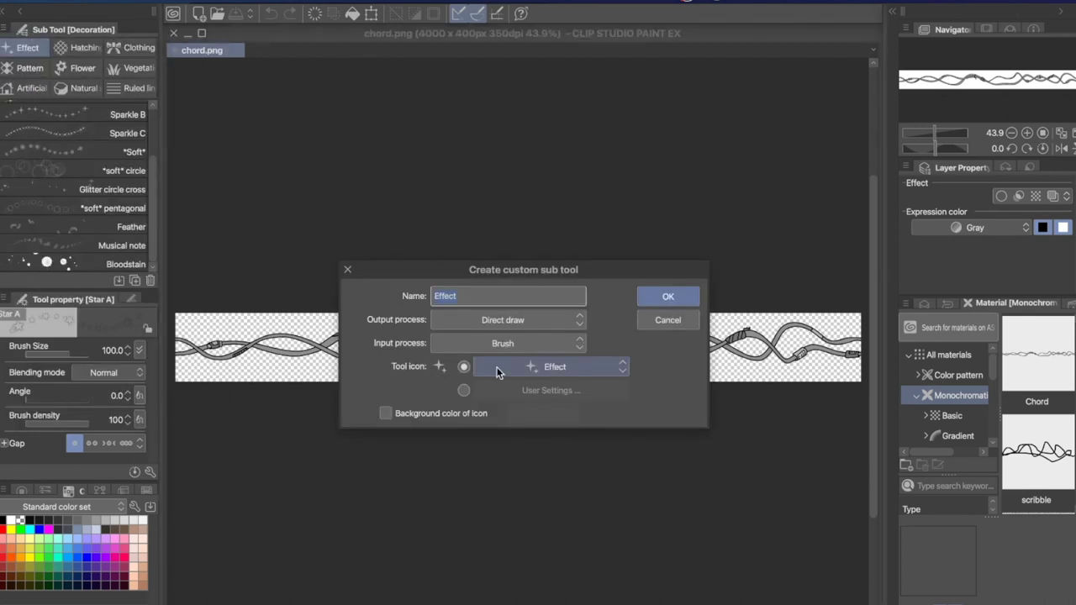
text(Scifi Chord)
click(661, 298)
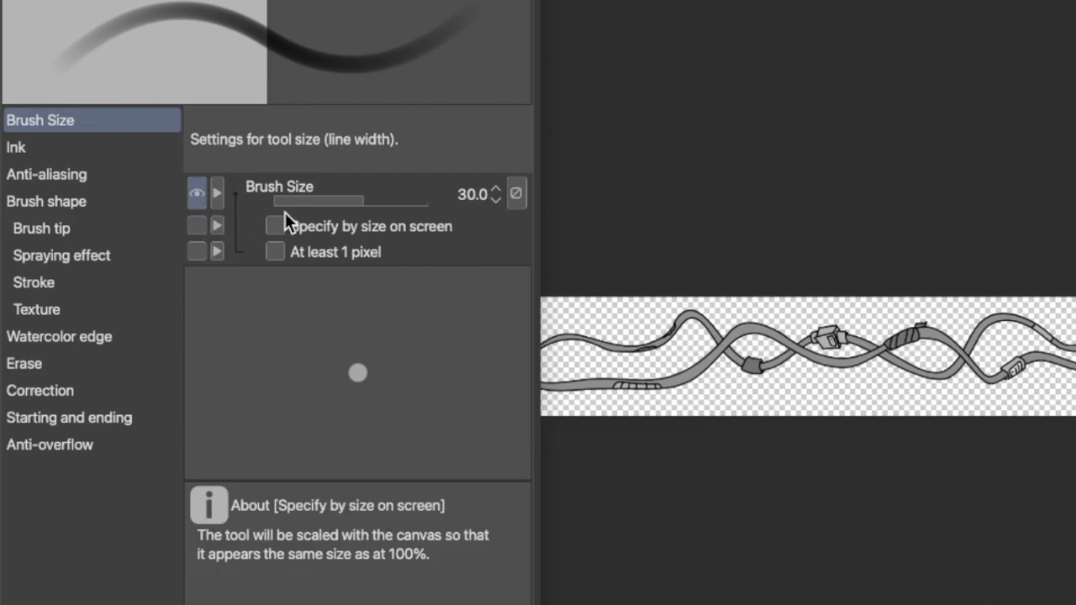
Make Scifi Chord's brush size respond to pen pressure
click(516, 195)
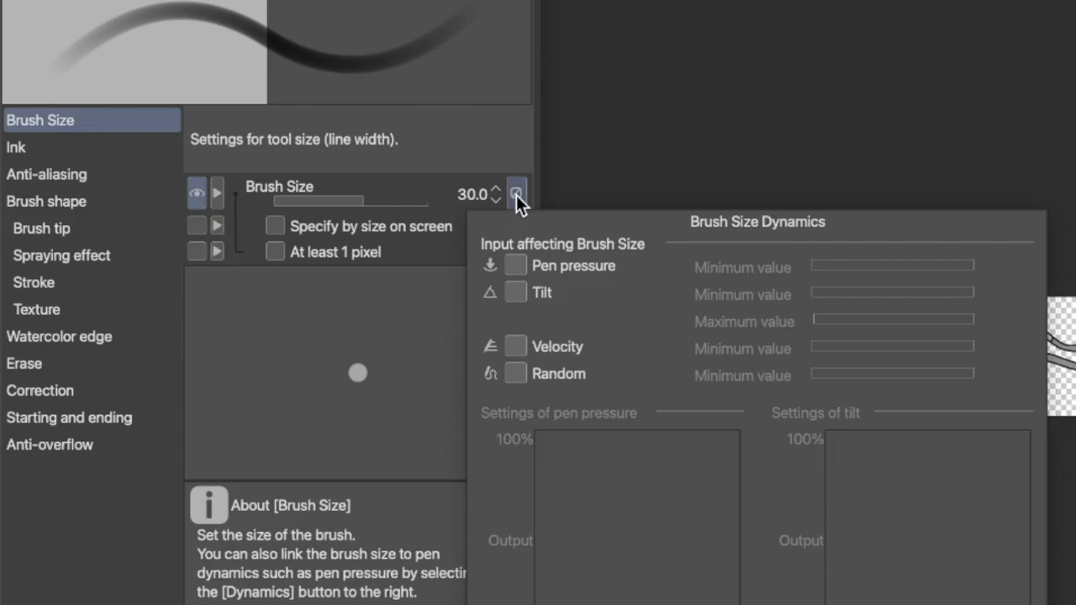
click(511, 265)
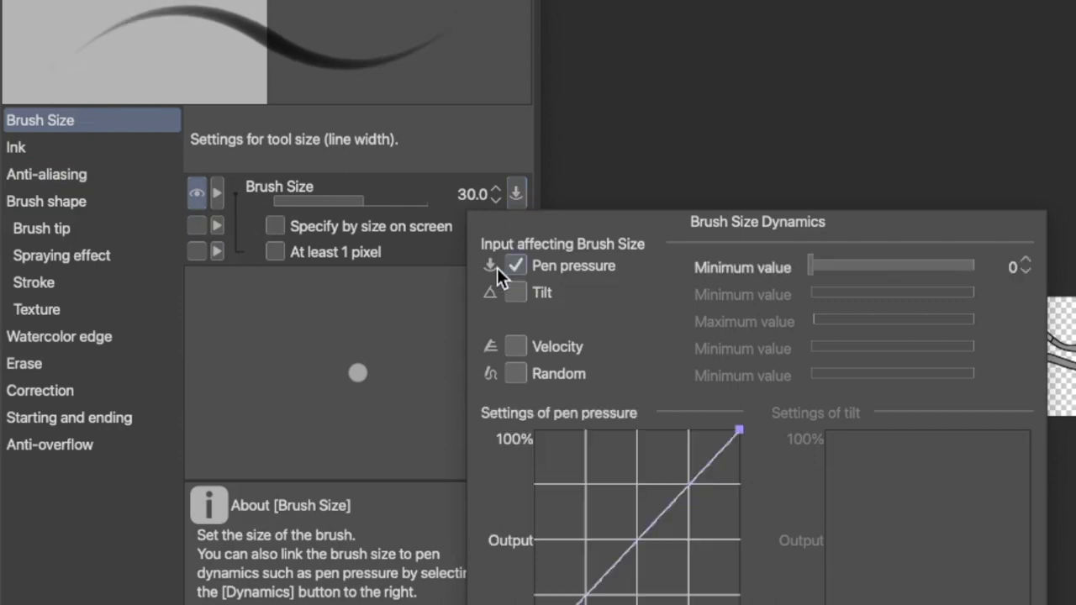
click(441, 145)
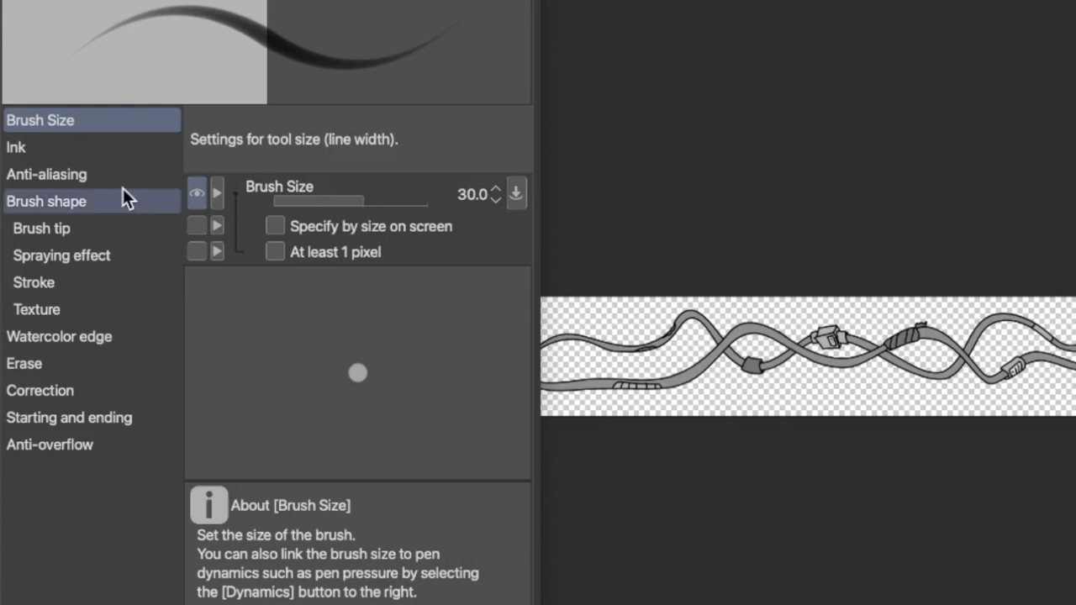
Show Opacity and Anti-aliasing among the tool properties and bring up the Brush shape presets
click(81, 156)
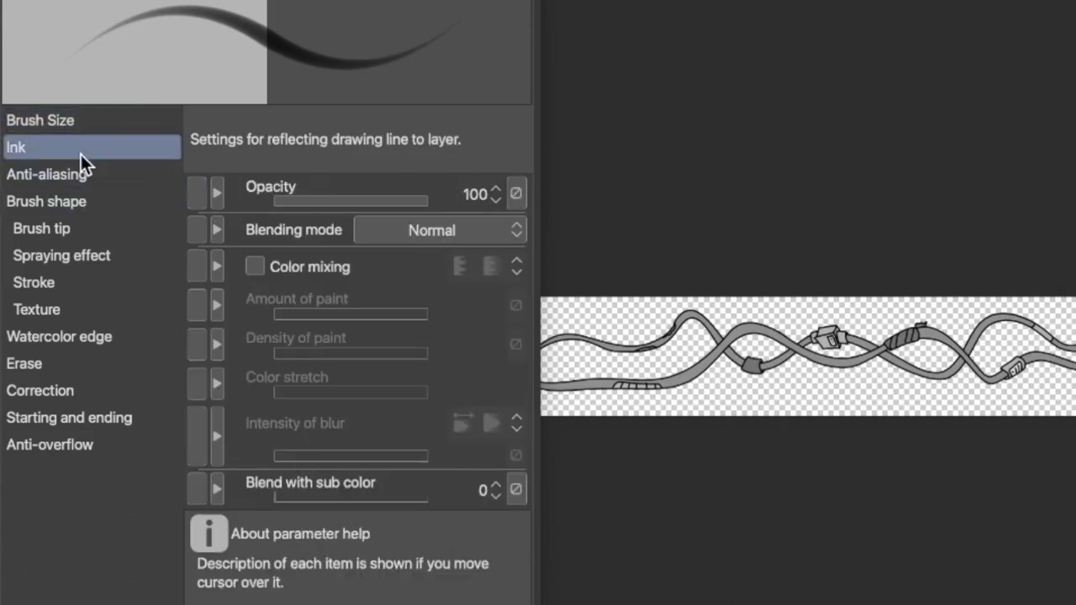
click(193, 194)
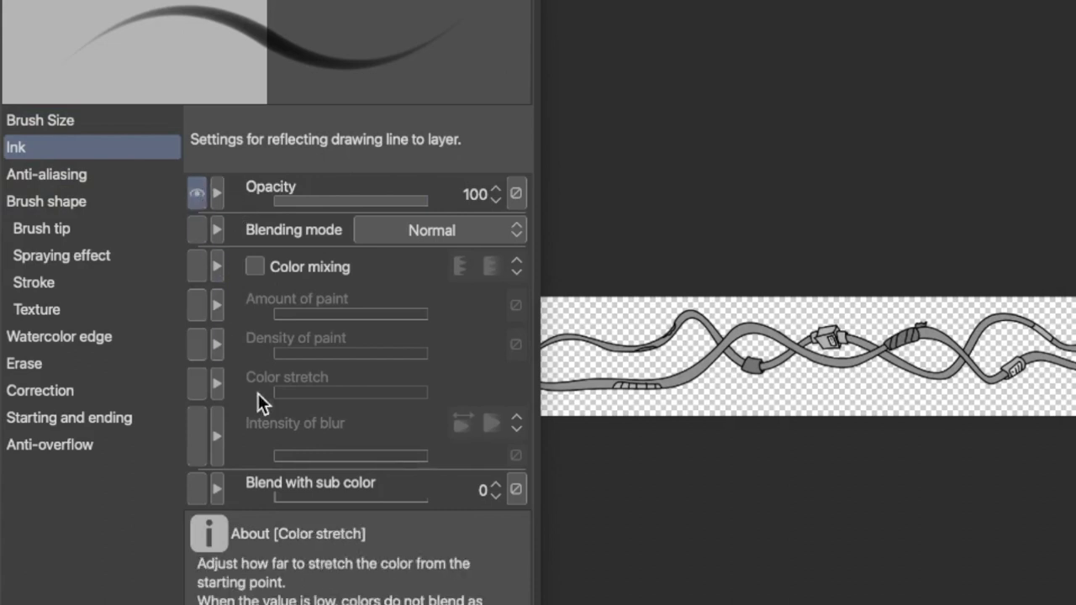
click(63, 183)
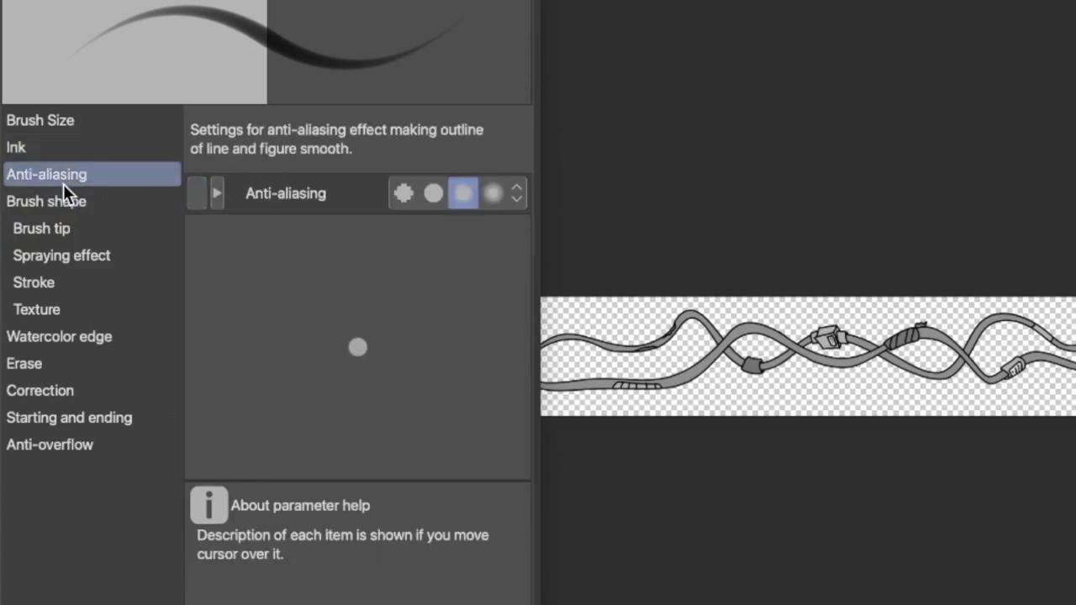
click(201, 192)
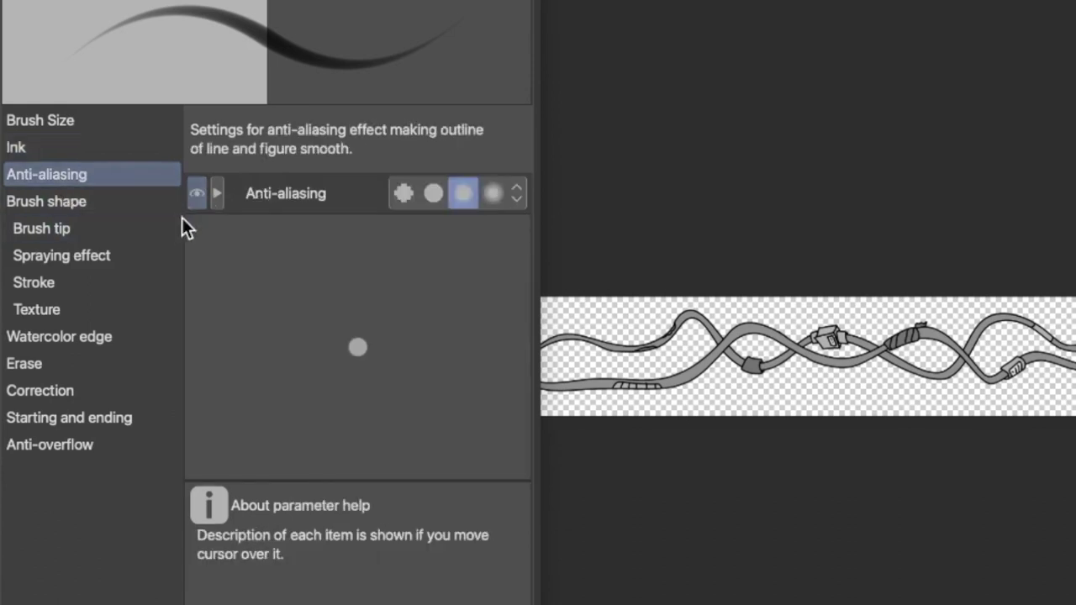
click(99, 200)
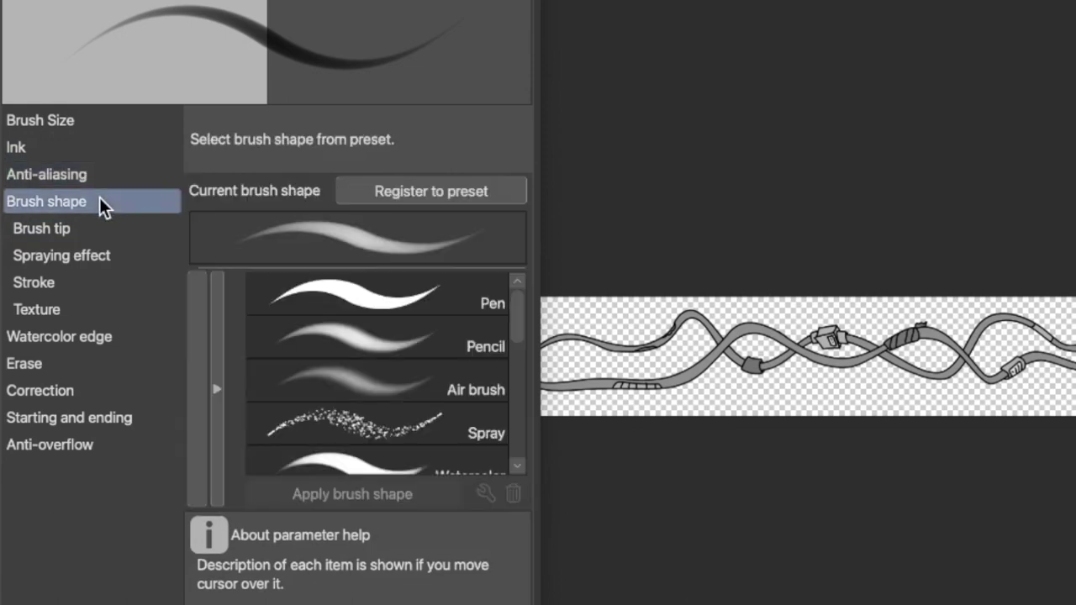
click(104, 229)
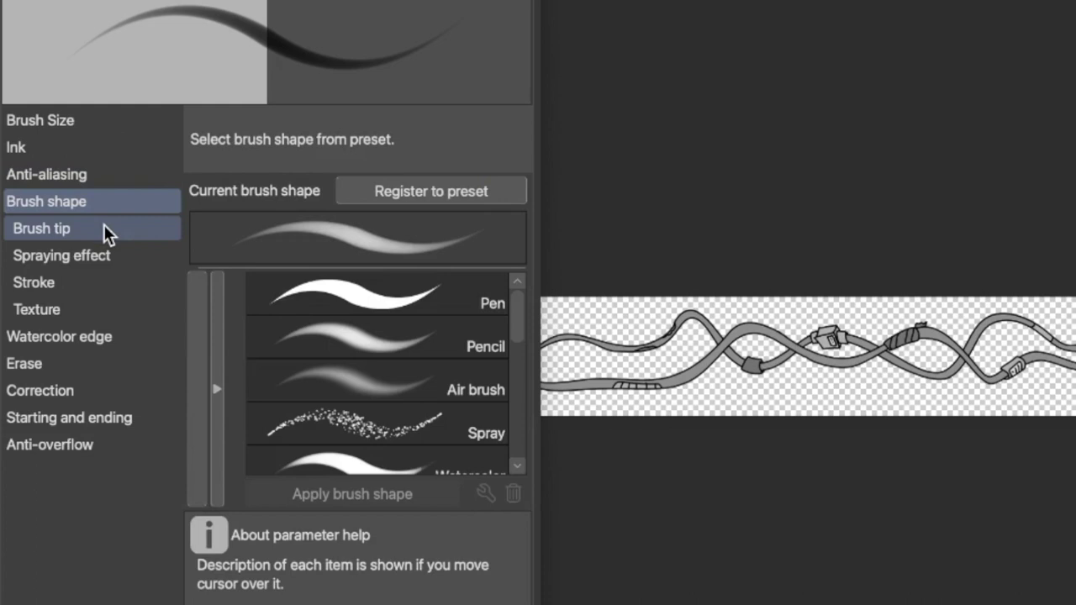
Change the brush tip shape from a circle to the Chord material
click(103, 224)
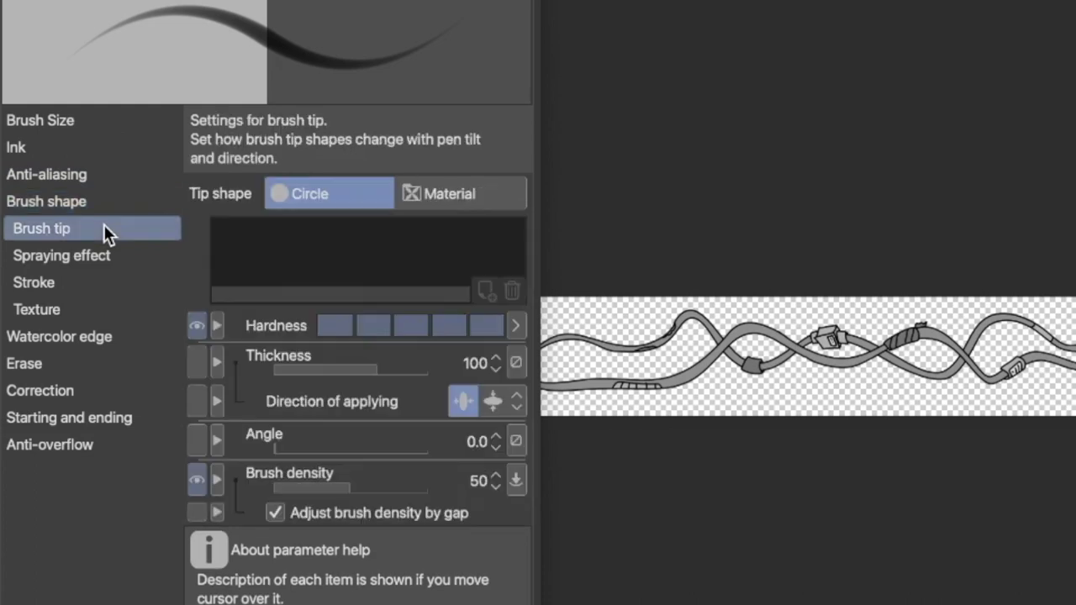
click(470, 194)
click(391, 246)
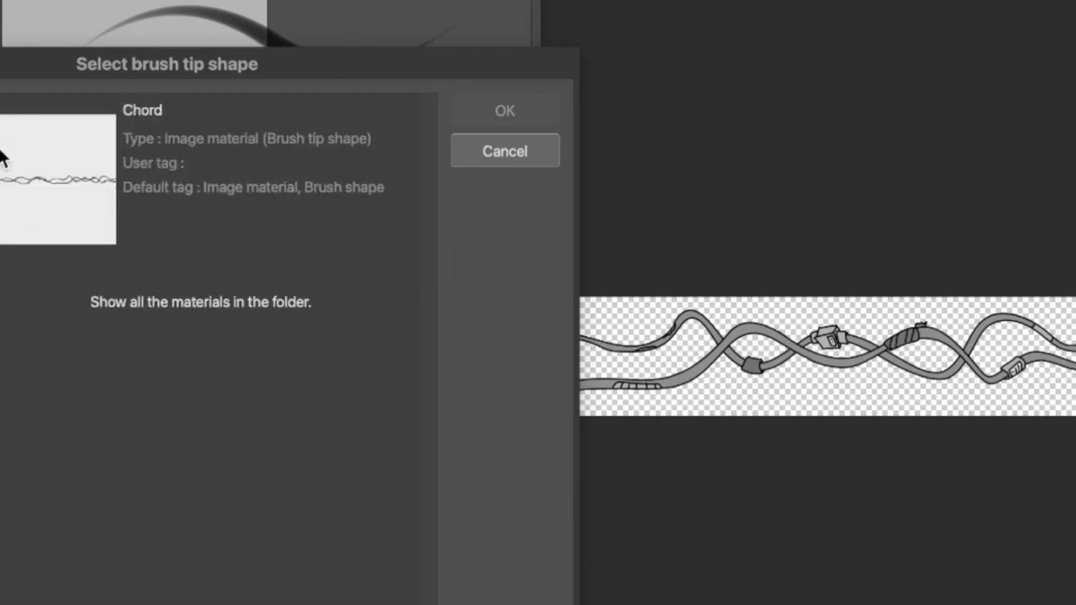
click(190, 207)
click(517, 107)
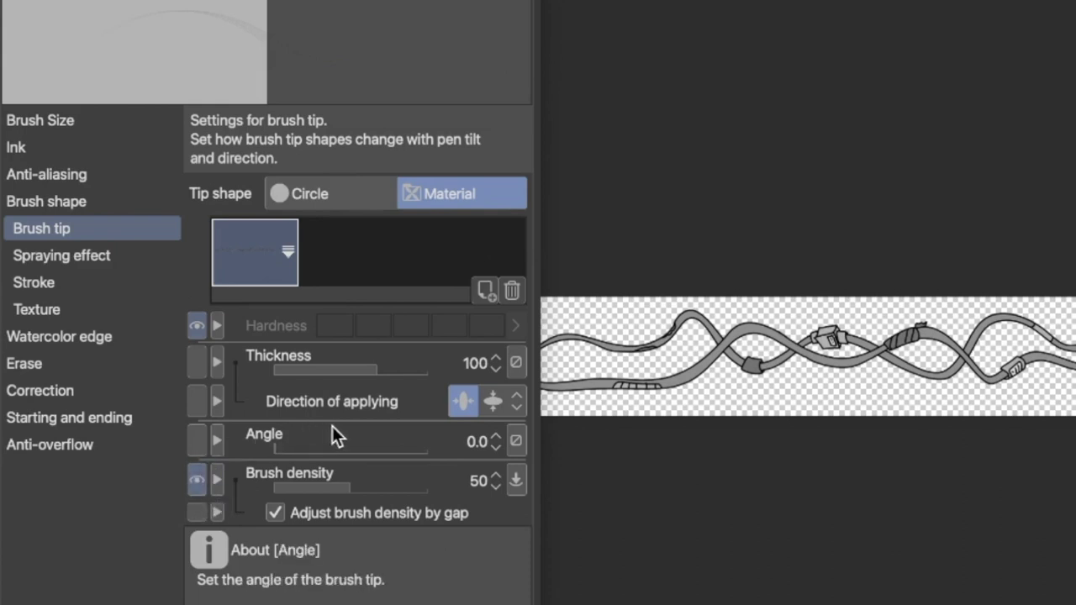
Set the brush tip angle to 90
click(474, 441)
text(90)
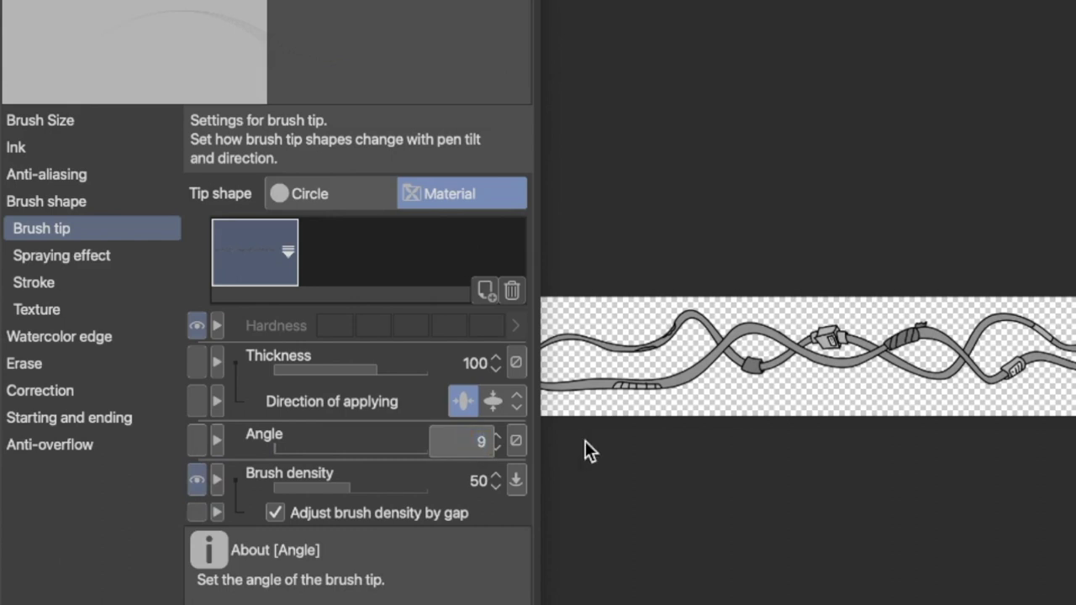
key(Return)
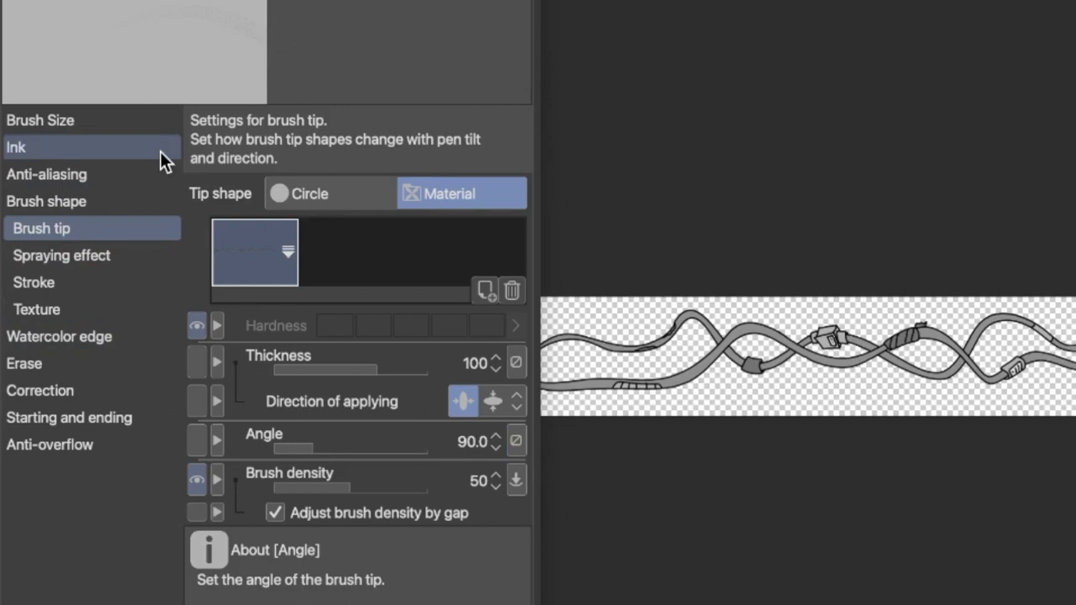
Enable Ribbon in the Stroke settings, leaving Repeat method on plain Repeat after trying Reverse
click(109, 257)
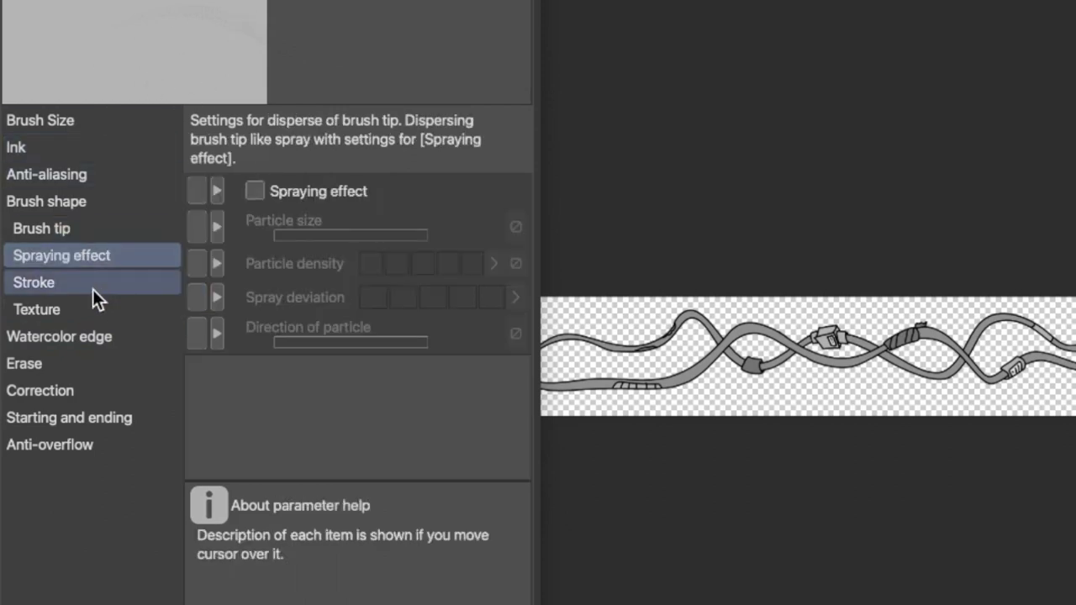
click(92, 289)
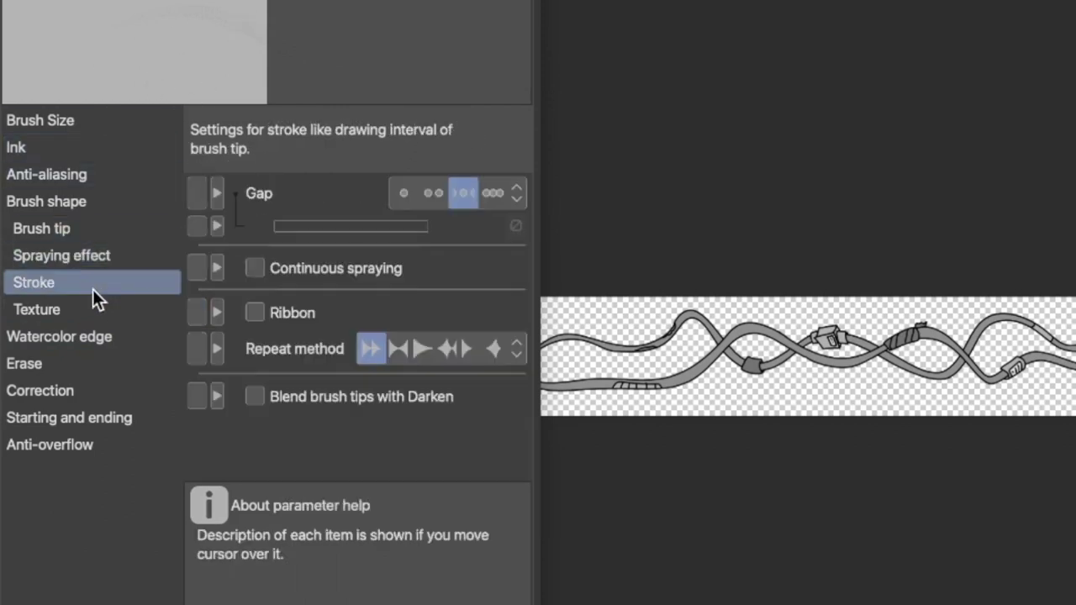
click(255, 313)
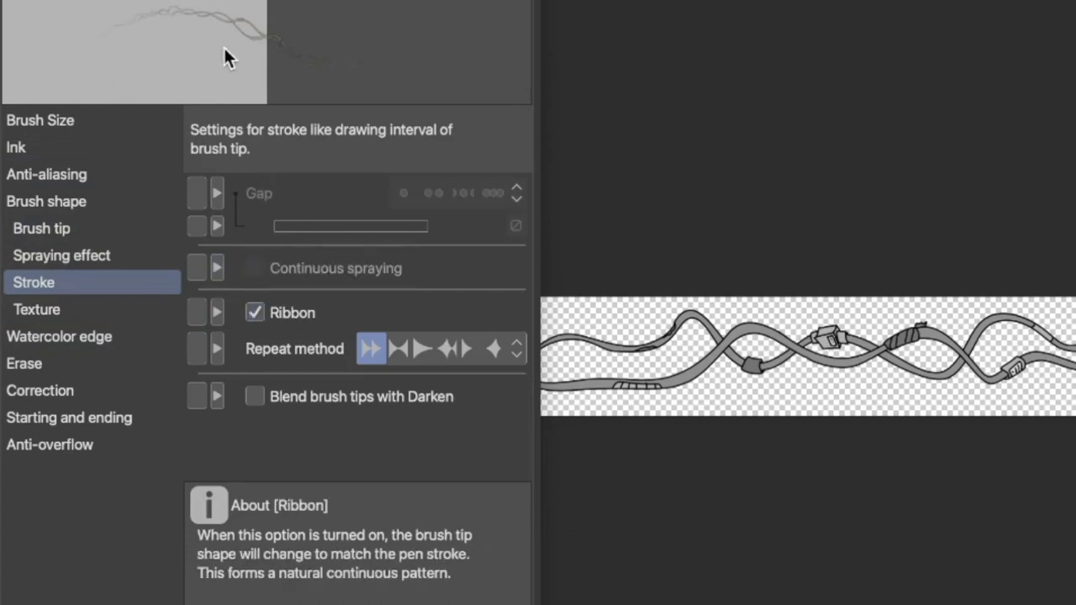
click(400, 354)
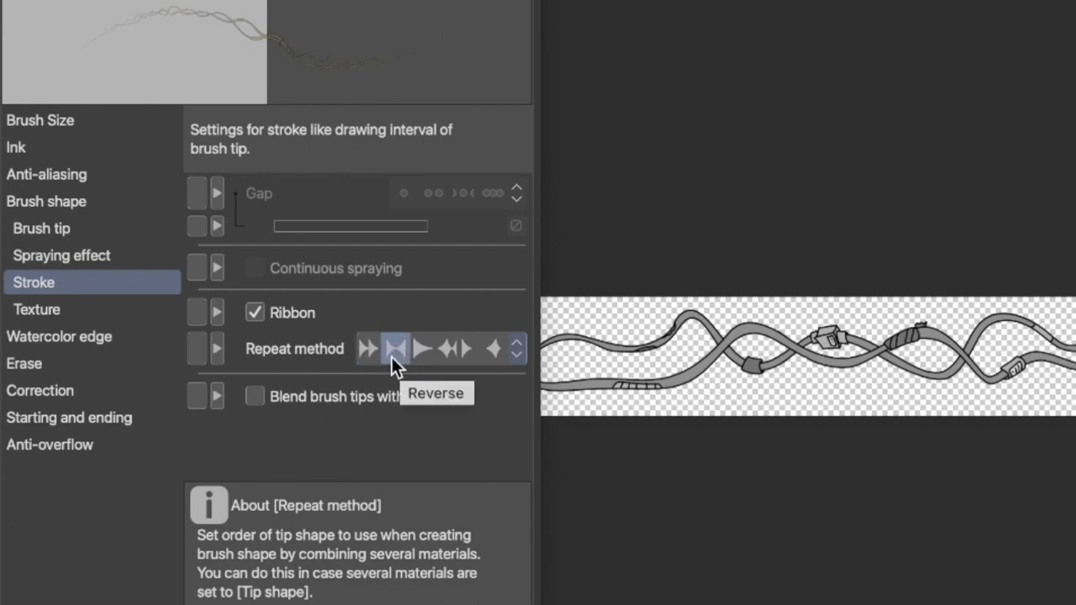
click(371, 360)
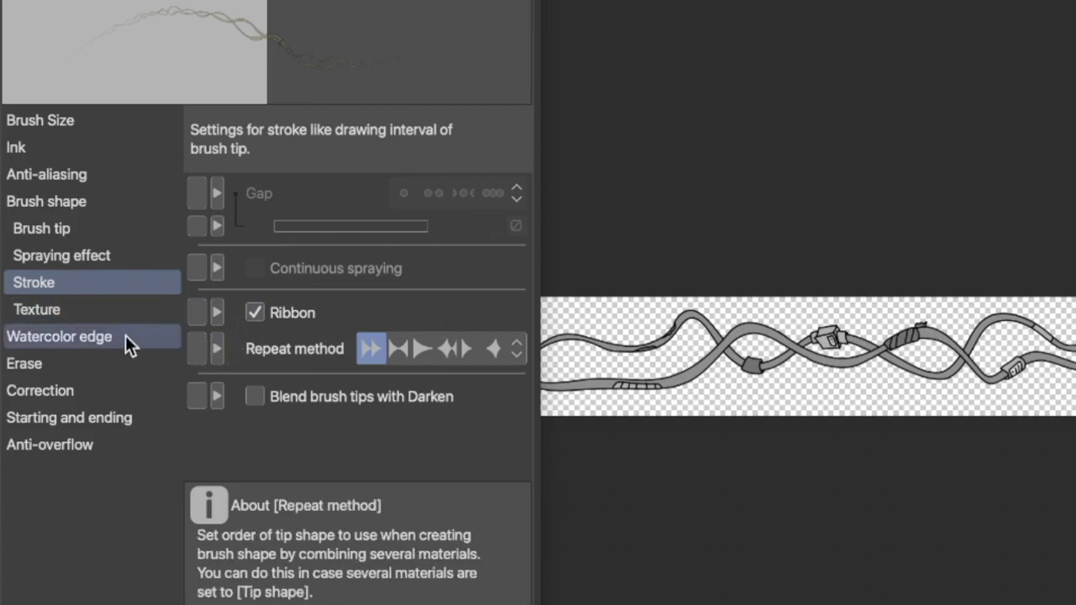
Browse the Texture, Watercolor edge and Erase settings pages
click(72, 310)
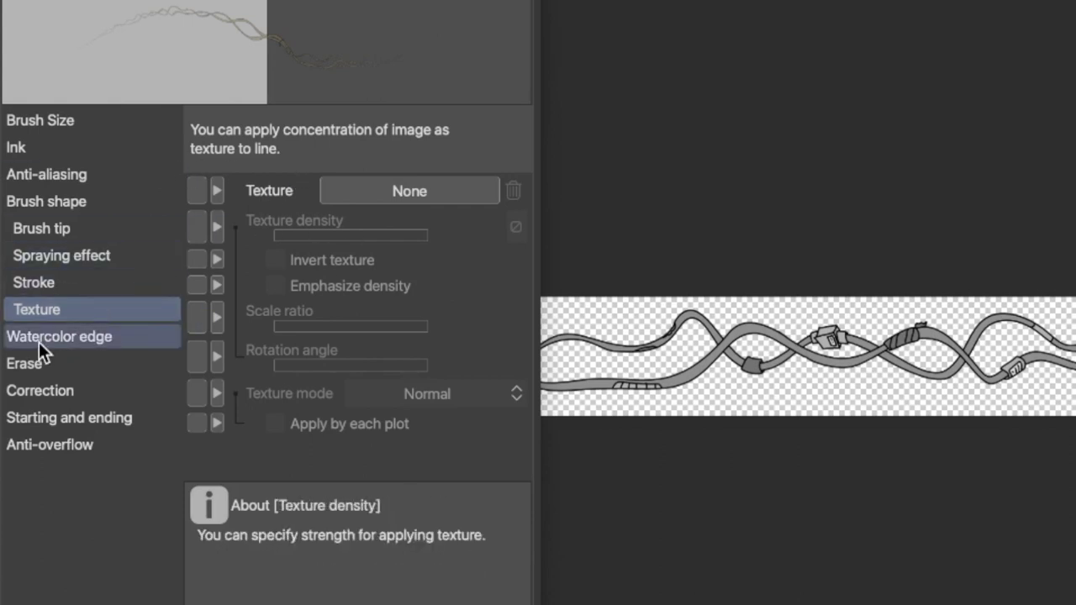
click(44, 338)
click(49, 361)
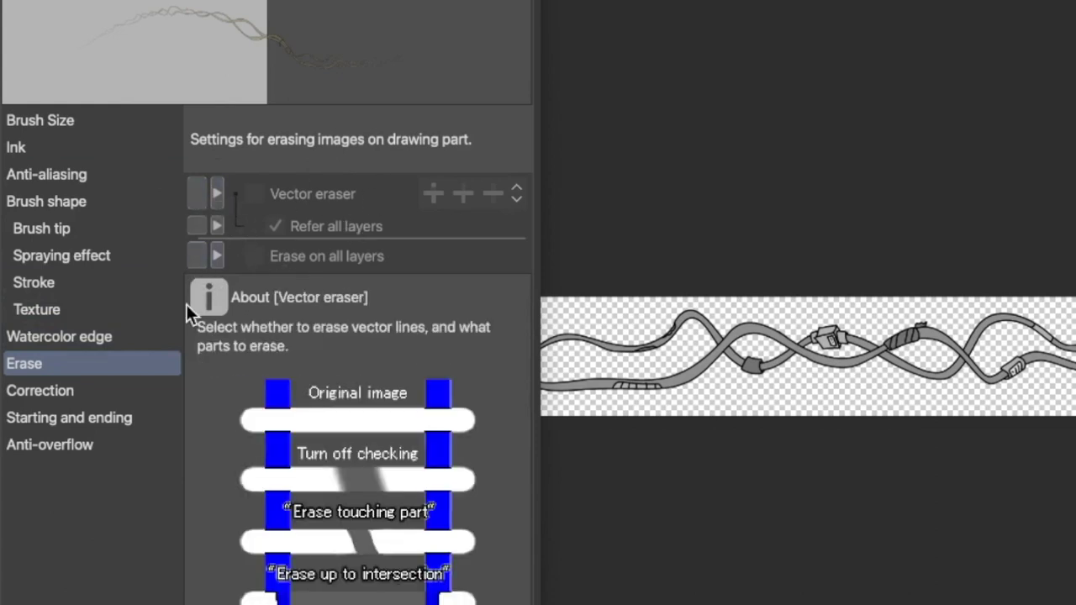
Uncheck Adjust by speed in Correction, keep Post correction off, then view Starting and ending and Anti-overflow
click(68, 392)
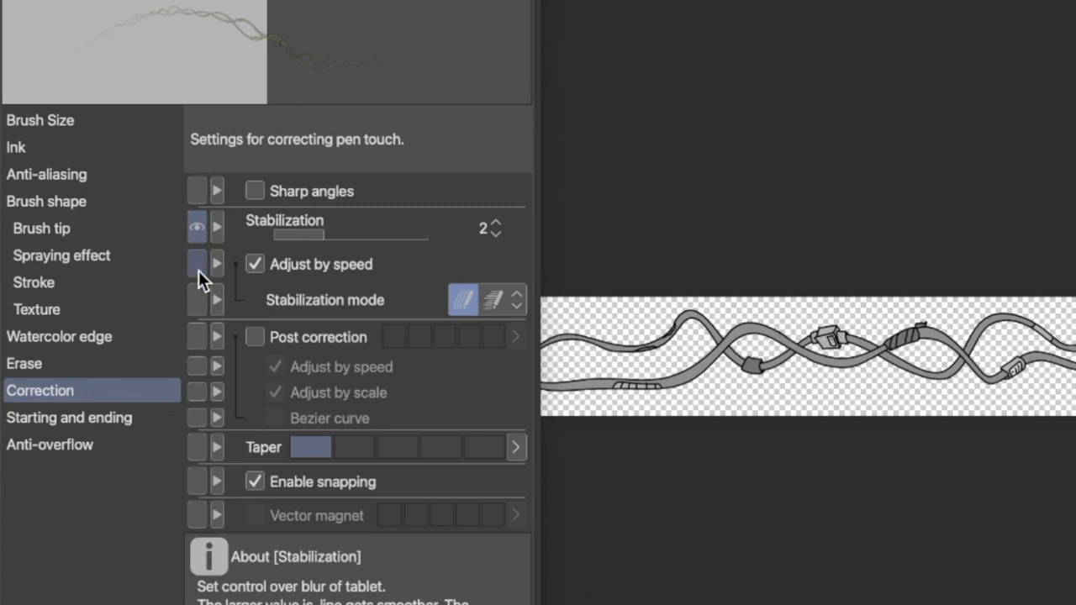
click(254, 265)
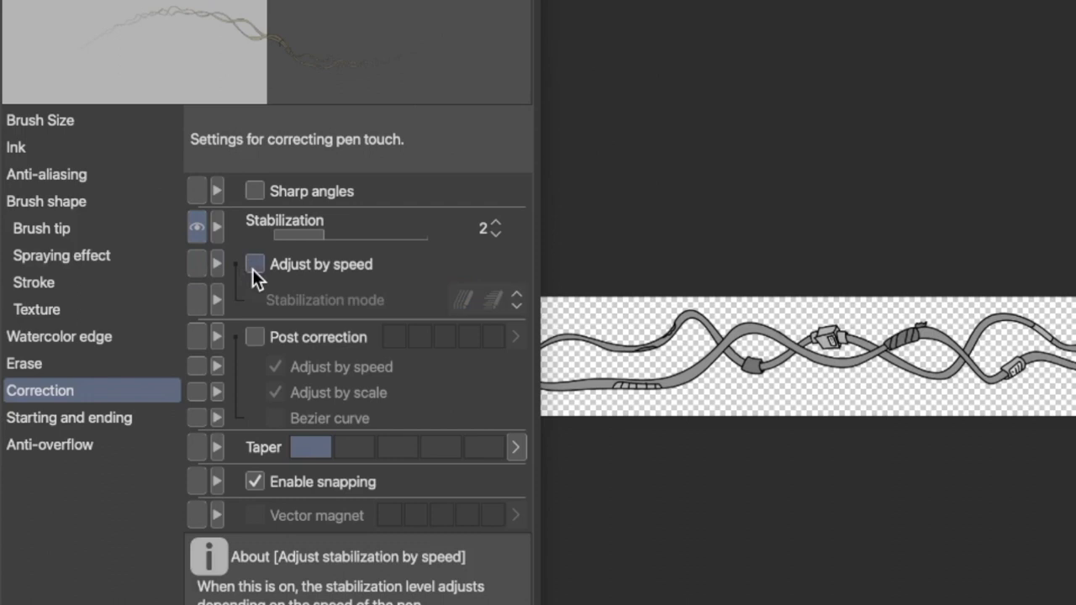
click(255, 338)
click(256, 339)
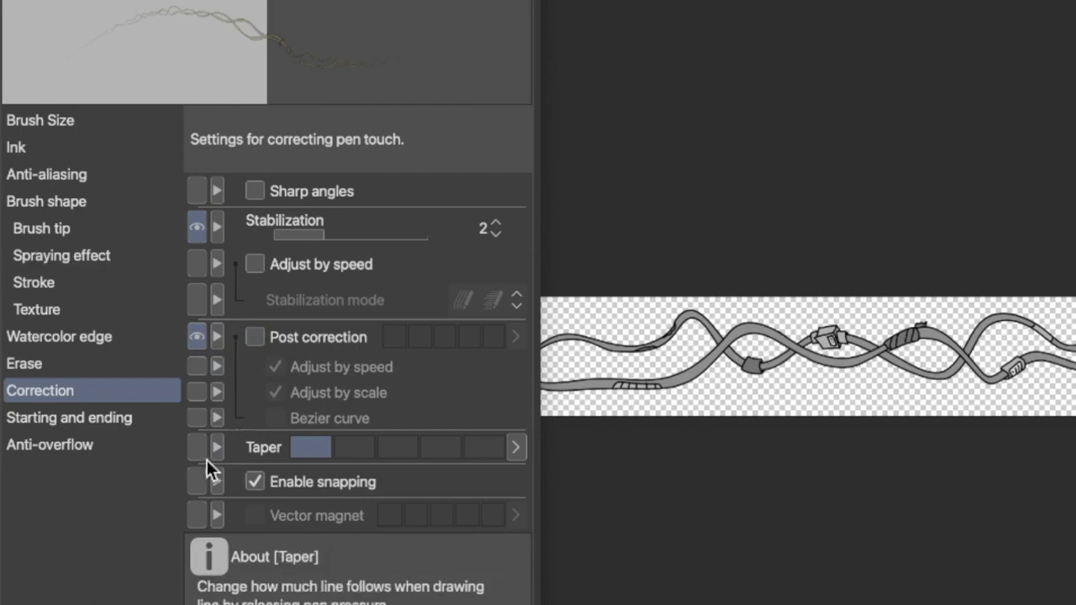
click(140, 426)
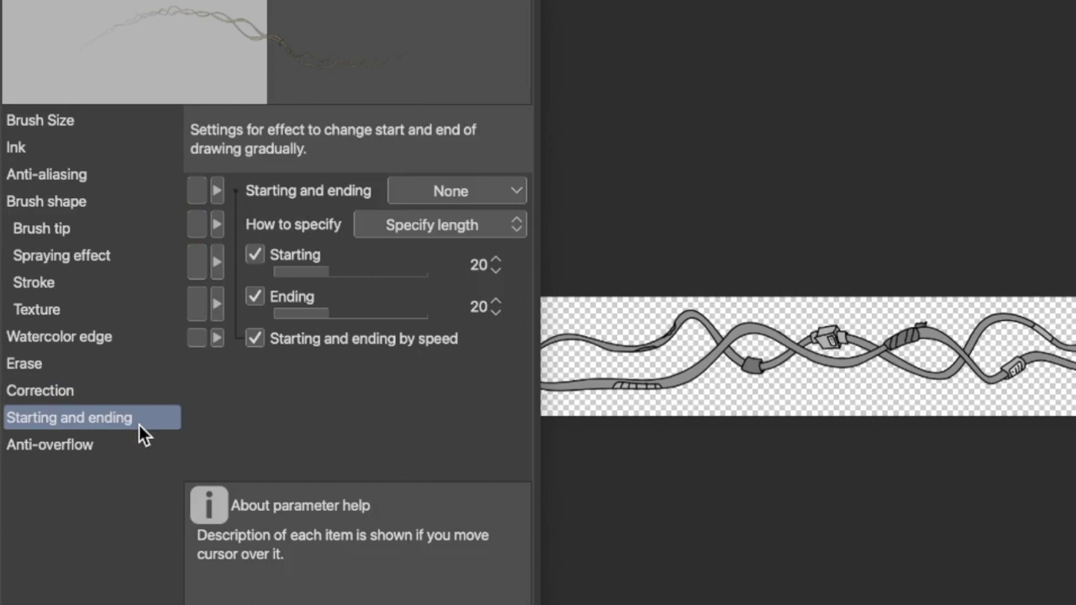
click(125, 445)
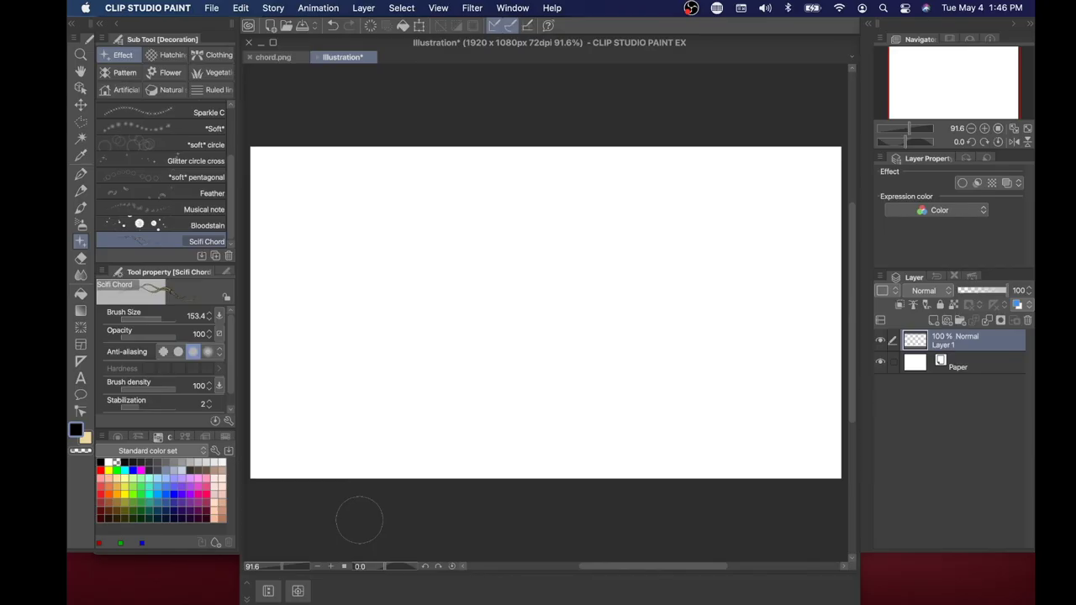
Cover the canvas with tangled Scifi Chord strokes and tint them with the light blue randos gradient map
mouse_move(359, 520)
mouse_down()
mouse_move(345, 372)
mouse_move(610, 370)
mouse_move(639, 264)
mouse_move(525, 407)
mouse_move(413, 396)
mouse_up()
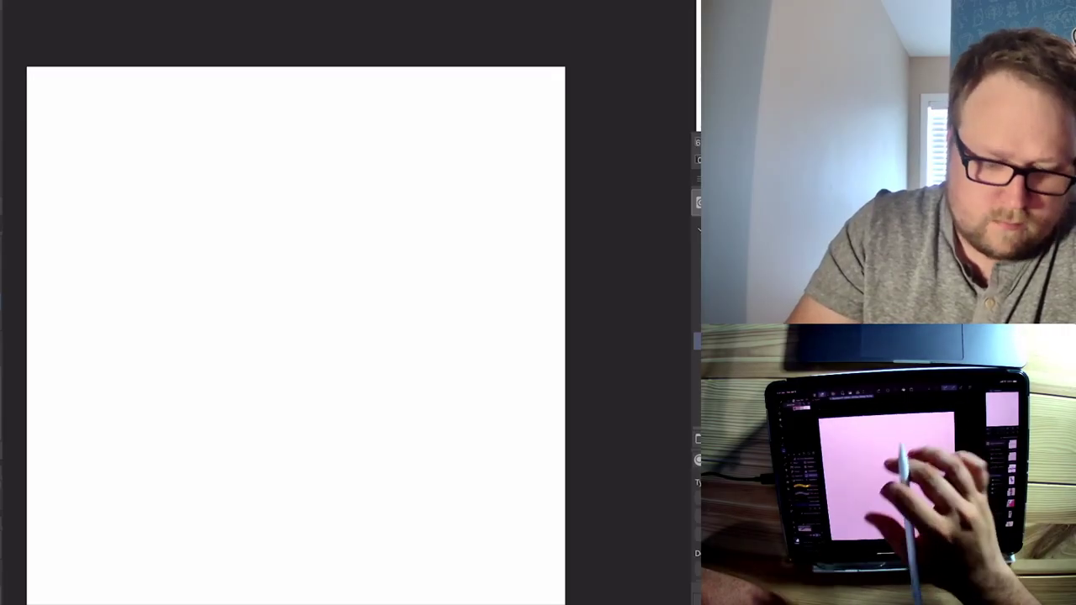
mouse_move(347, 339)
mouse_down()
mouse_move(468, 480)
mouse_move(312, 370)
mouse_move(336, 504)
mouse_move(505, 404)
mouse_move(379, 294)
mouse_move(589, 241)
mouse_move(576, 516)
mouse_move(651, 263)
mouse_move(423, 24)
mouse_move(84, 60)
mouse_move(613, 344)
mouse_move(505, 378)
mouse_up()
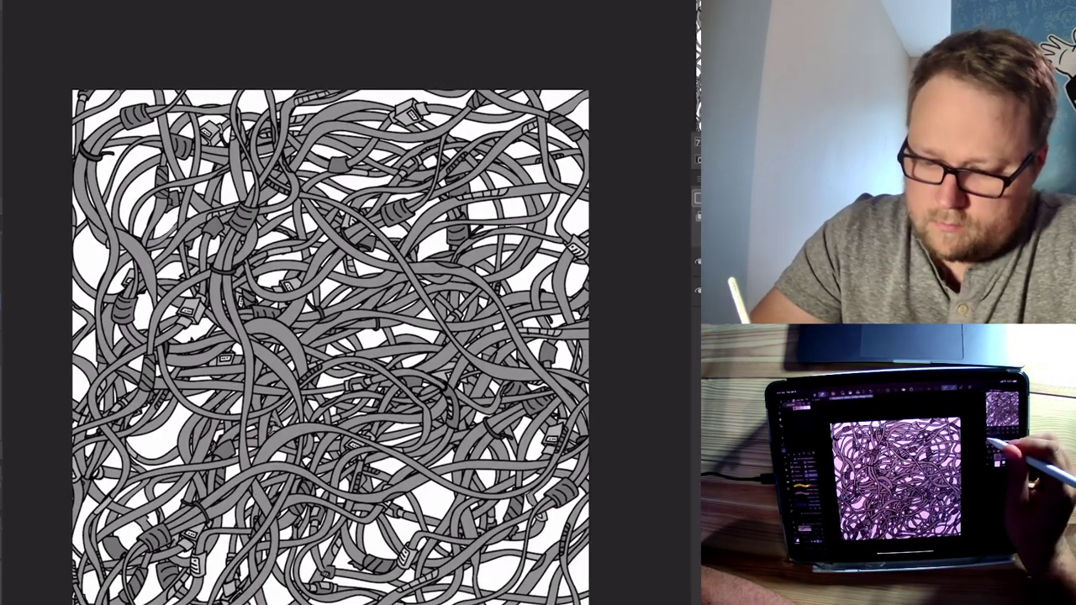
right_click(491, 181)
click(560, 219)
click(368, 350)
click(541, 323)
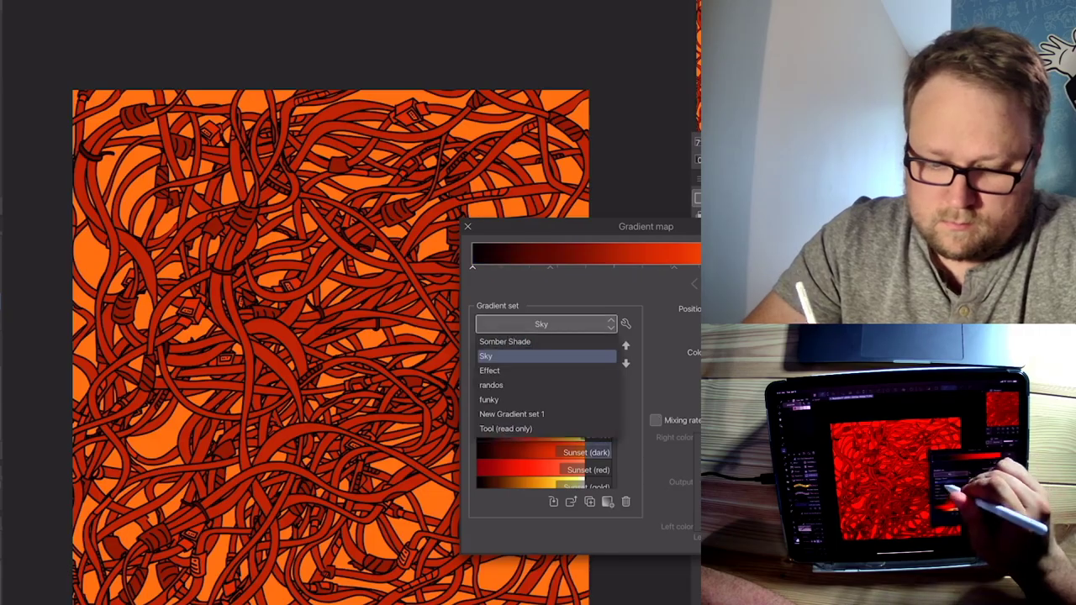
click(538, 353)
click(530, 364)
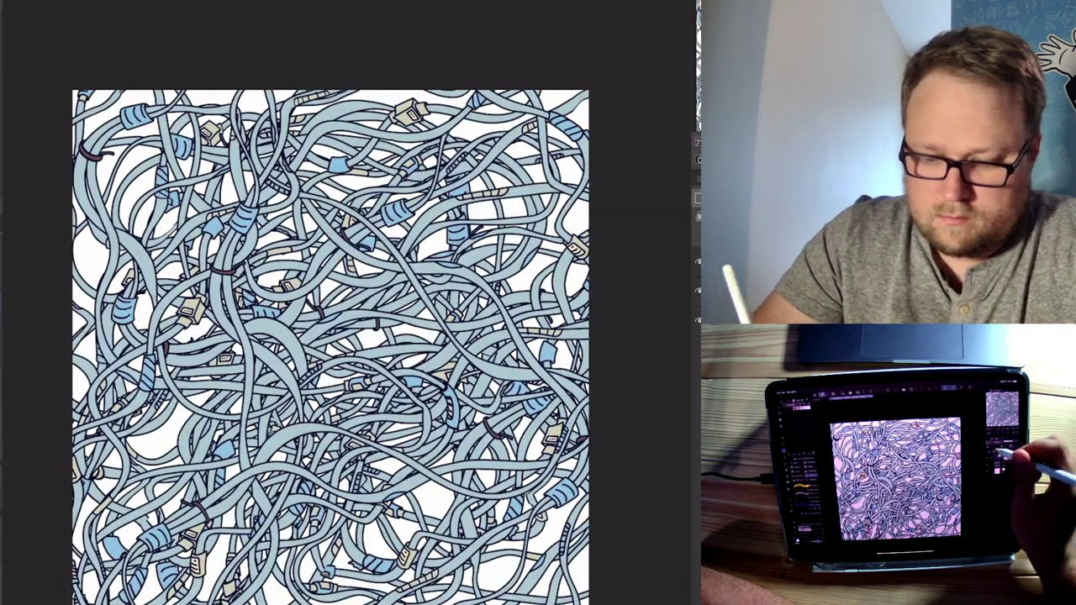